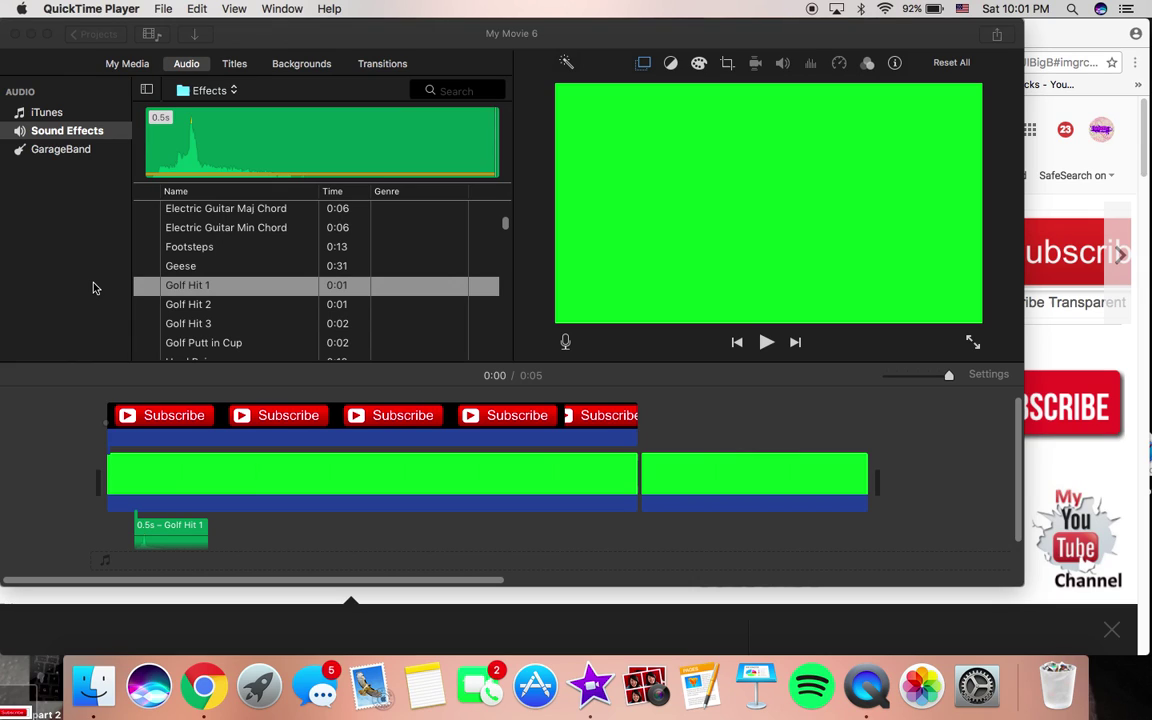
Bring the My Movie 6 project forward and put the playhead on the cut between the green clips
{"action": "left_click", "coordinate": [90, 368]}
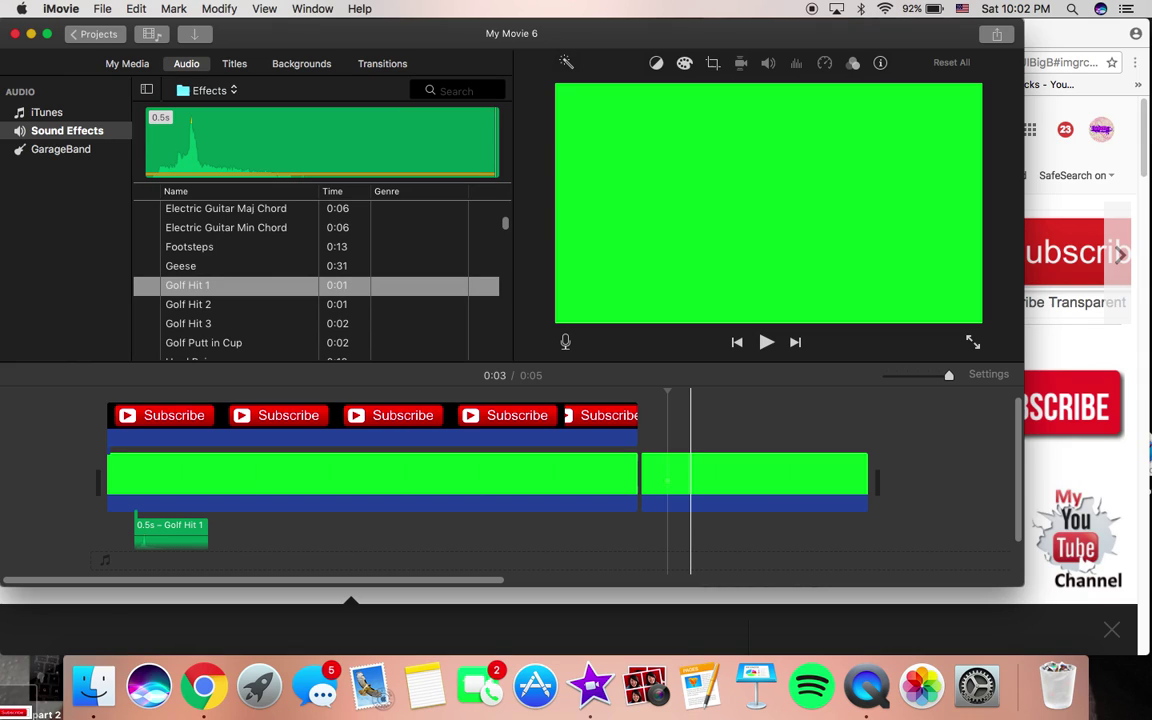
{"action": "left_click", "coordinate": [640, 422]}
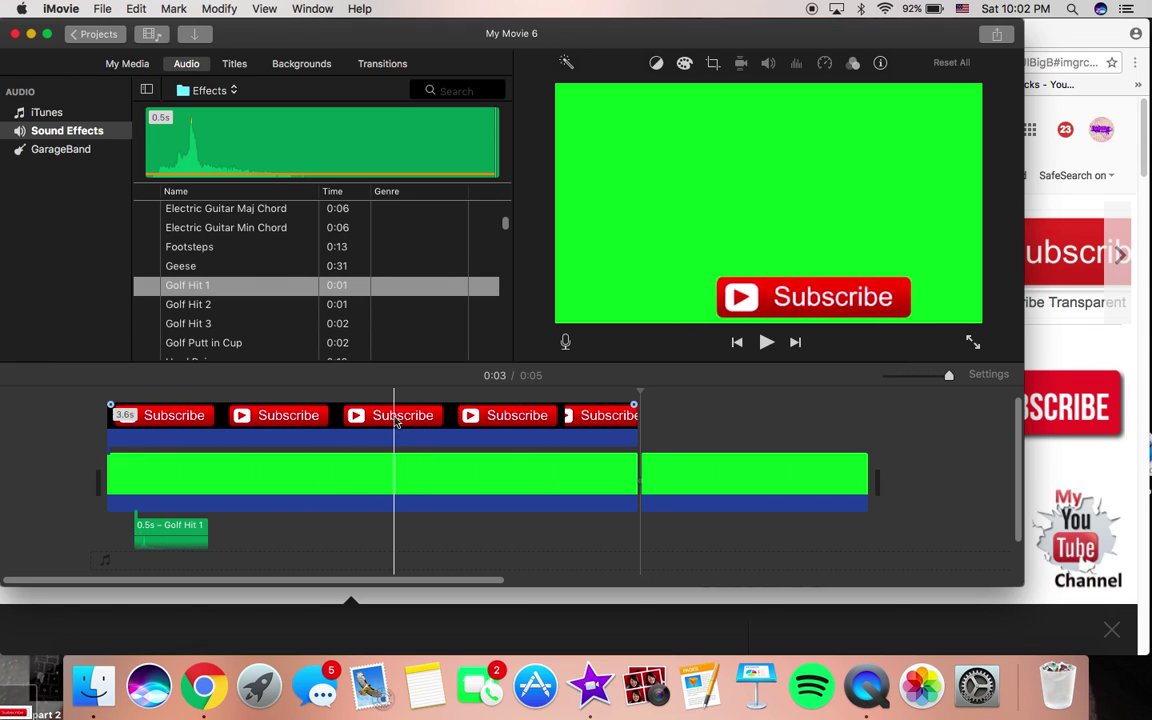
Drop the Subscribe PNG onto the second green clip, set crop to Fit, and make it Picture in Picture
{"action": "left_click_drag", "start_coordinate": [19, 635], "coordinate": [650, 419]}
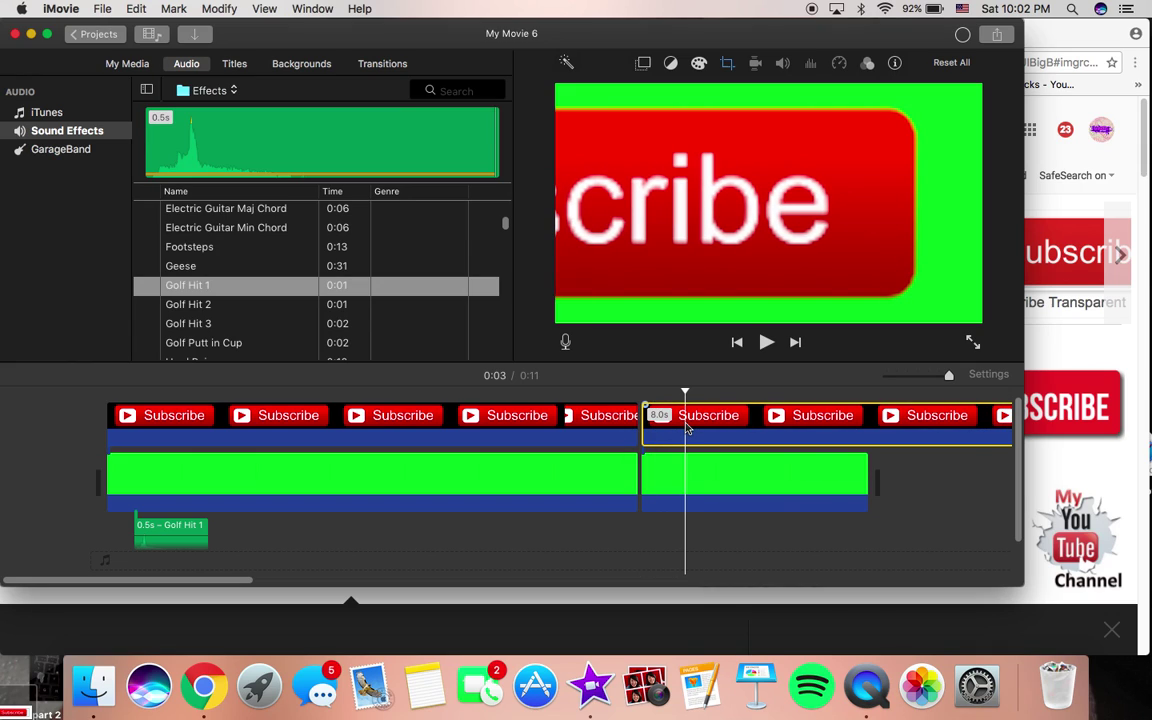
{"action": "left_click", "coordinate": [728, 64]}
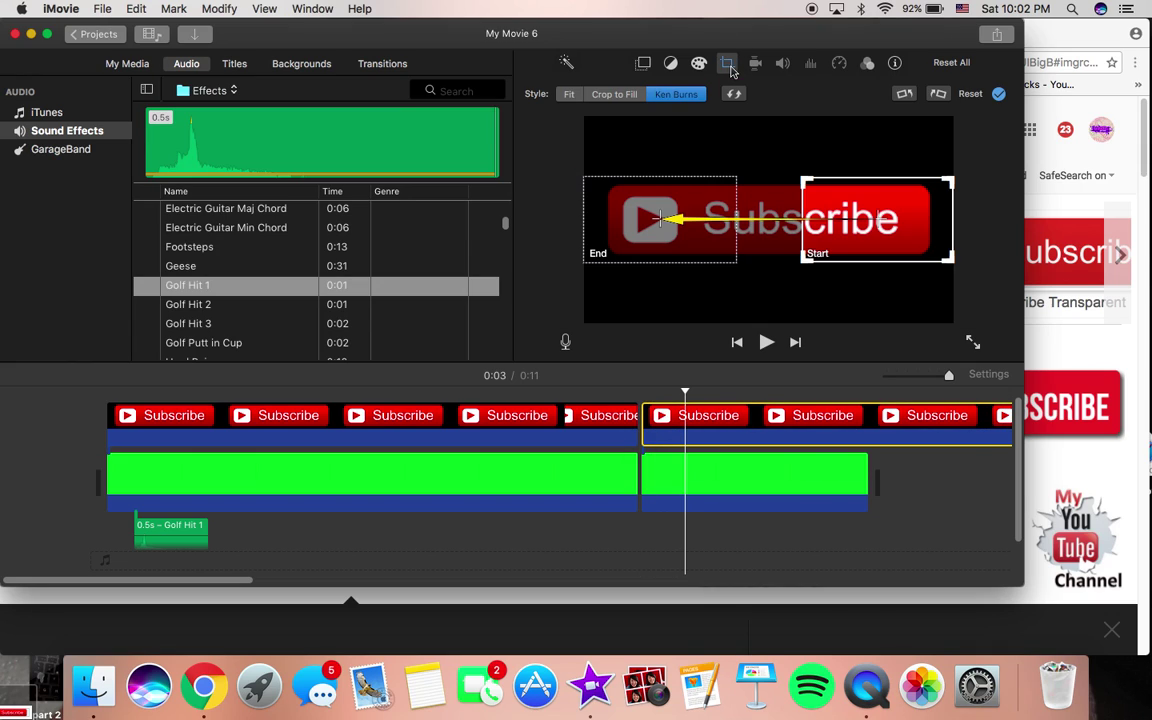
{"action": "left_click", "coordinate": [568, 94]}
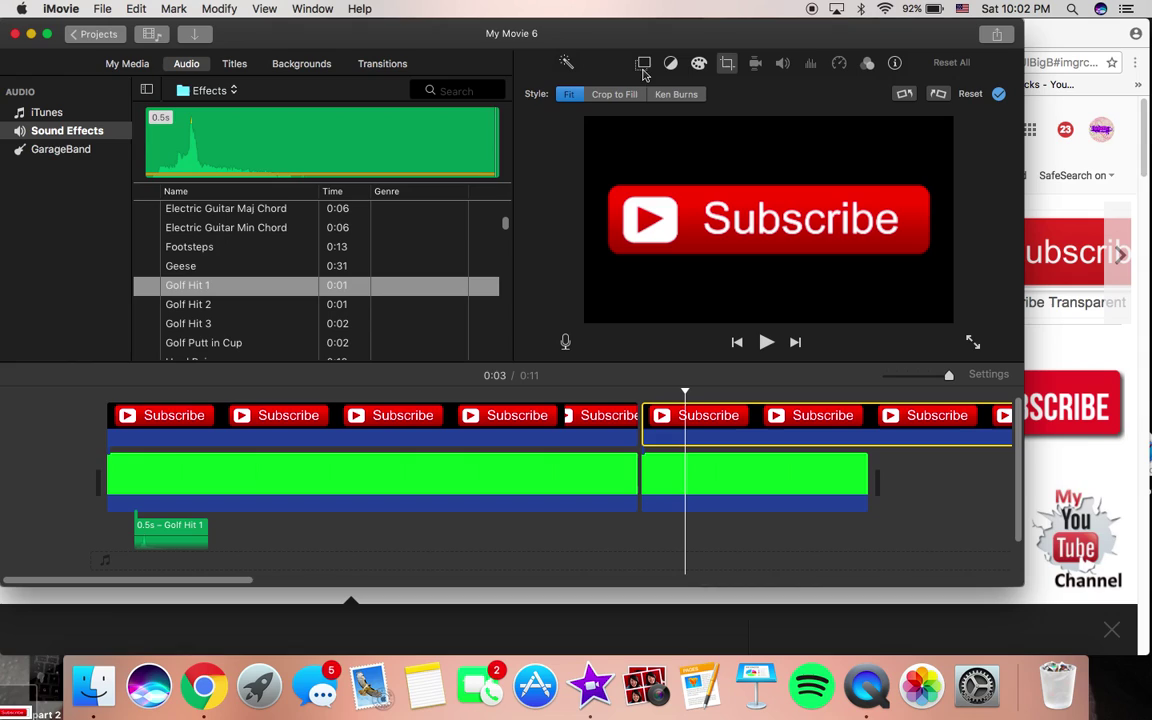
{"action": "left_click", "coordinate": [644, 66]}
{"action": "left_click", "coordinate": [614, 93]}
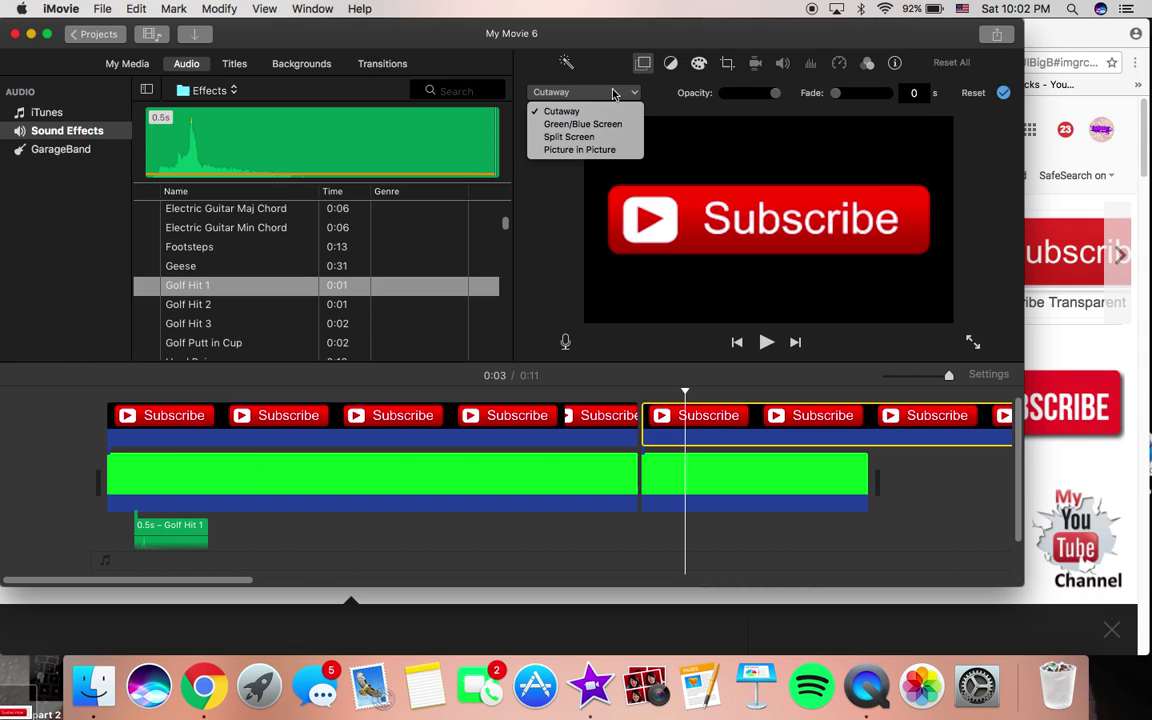
{"action": "left_click", "coordinate": [585, 149]}
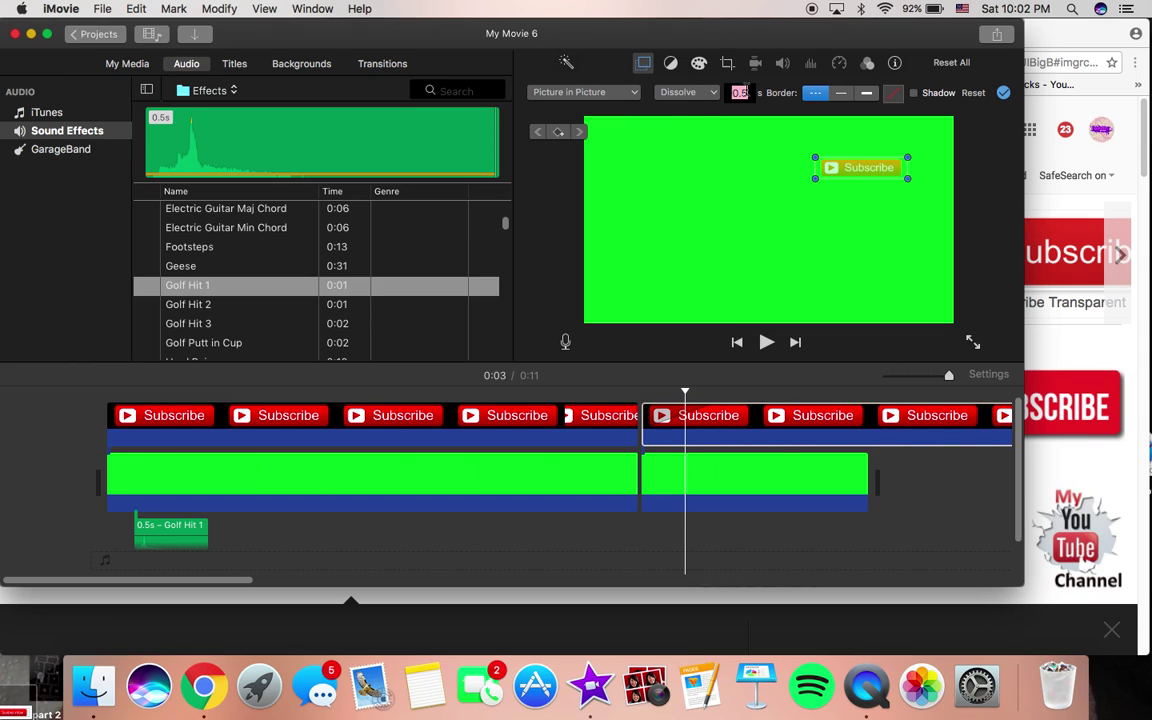
{"action": "left_click", "coordinate": [903, 90]}
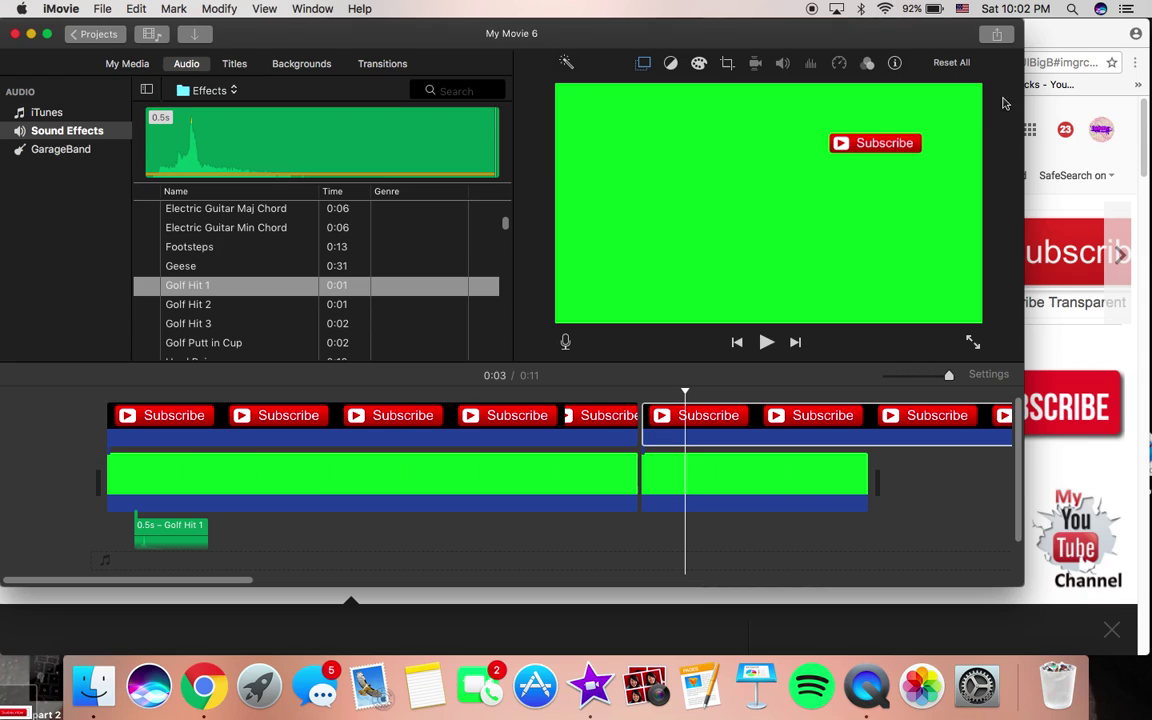
Shrink the Subscribe inset to a small box and drag it to the frame's lower-left edge
{"action": "left_click", "coordinate": [645, 415]}
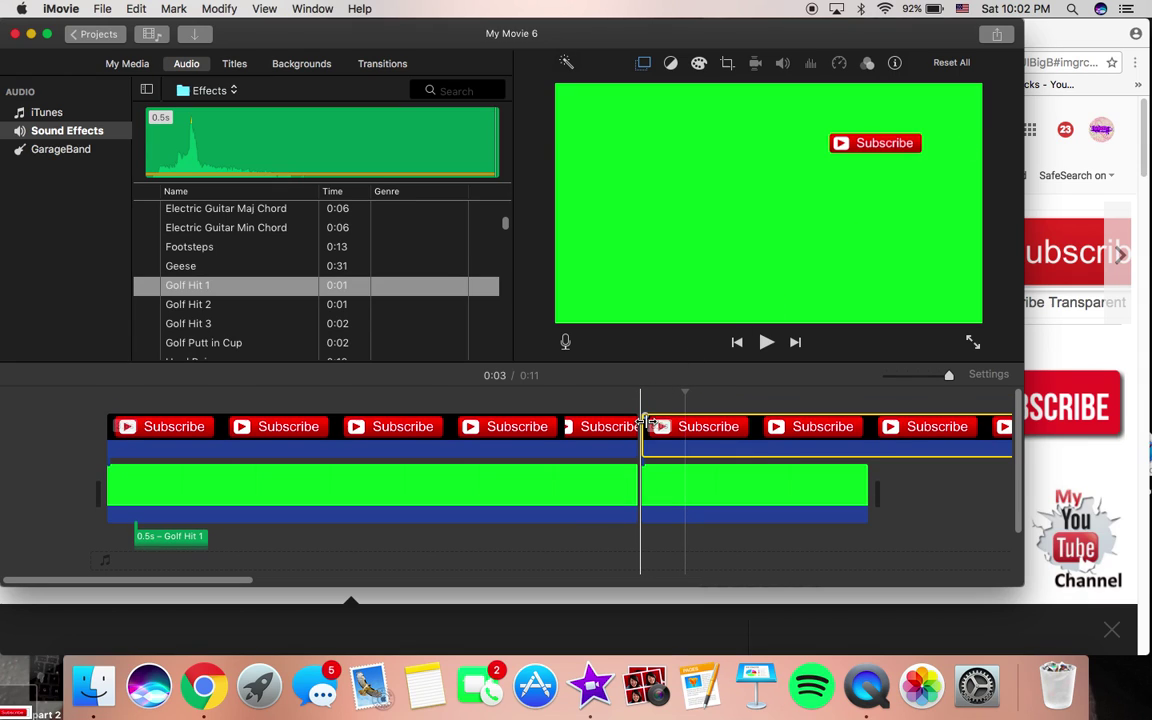
{"action": "left_click", "coordinate": [634, 64]}
{"action": "left_click_drag", "start_coordinate": [815, 178], "coordinate": [550, 240]}
{"action": "left_click_drag", "start_coordinate": [968, 238], "coordinate": [905, 210]}
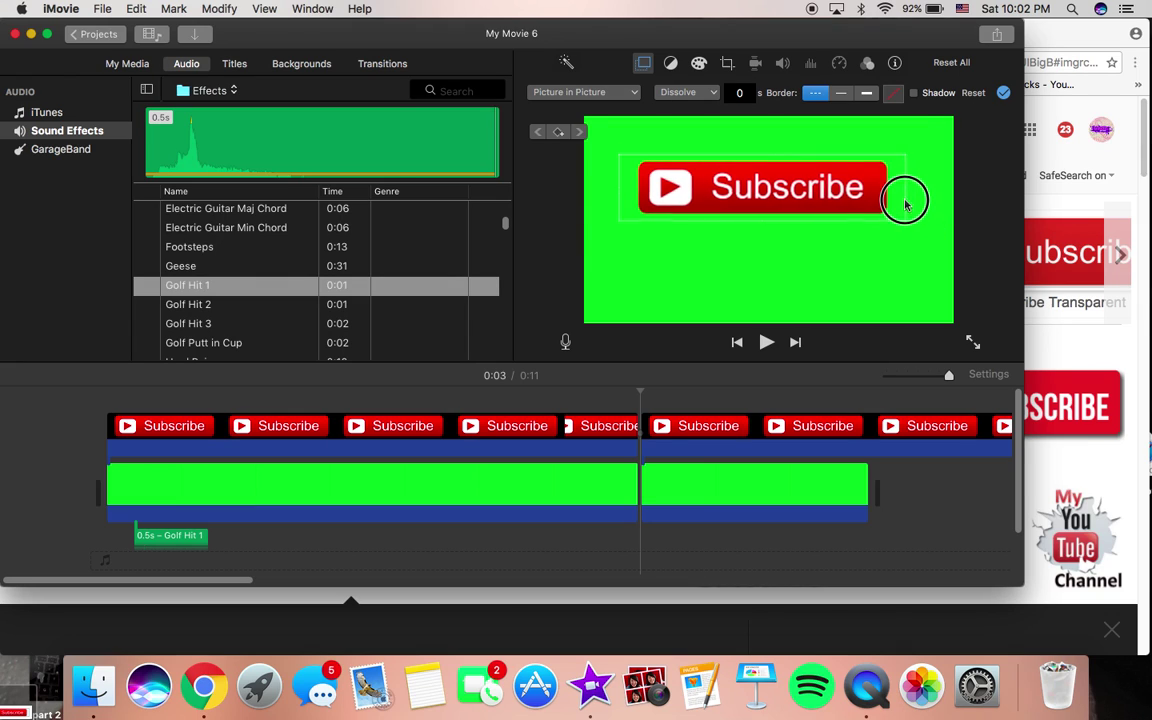
{"action": "left_click", "coordinate": [787, 192]}
{"action": "left_click_drag", "start_coordinate": [787, 192], "coordinate": [740, 290]}
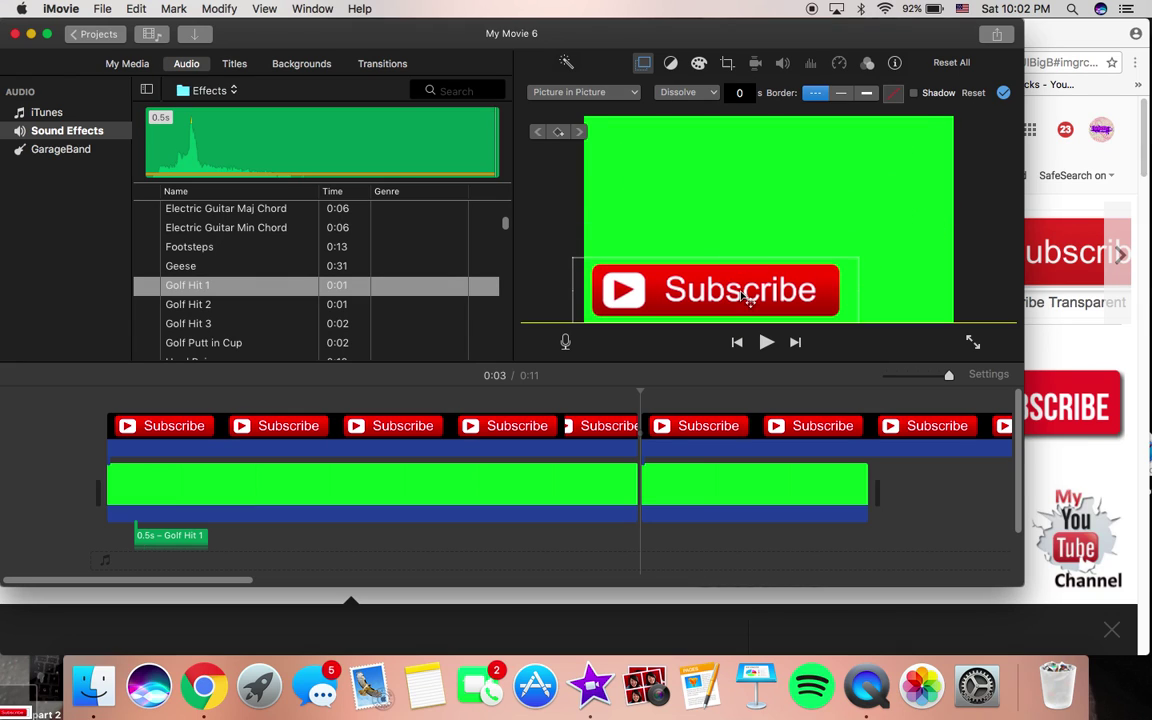
{"action": "left_click_drag", "start_coordinate": [858, 252], "coordinate": [699, 283]}
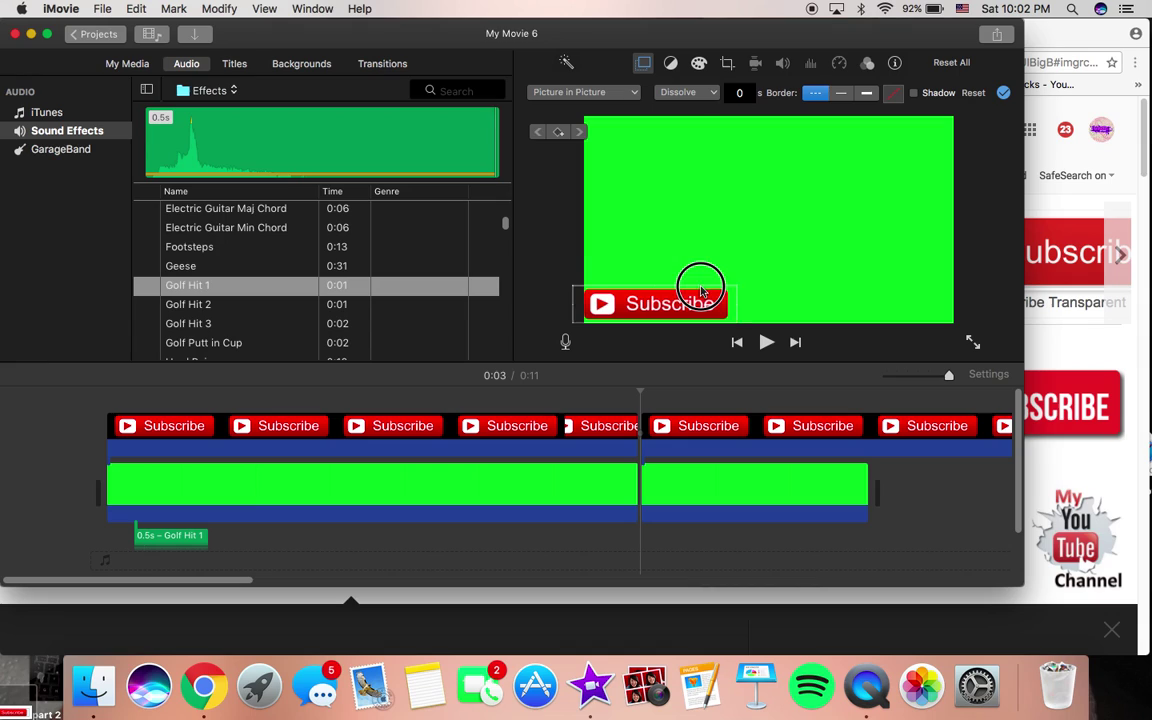
{"action": "left_click_drag", "start_coordinate": [640, 311], "coordinate": [582, 311]}
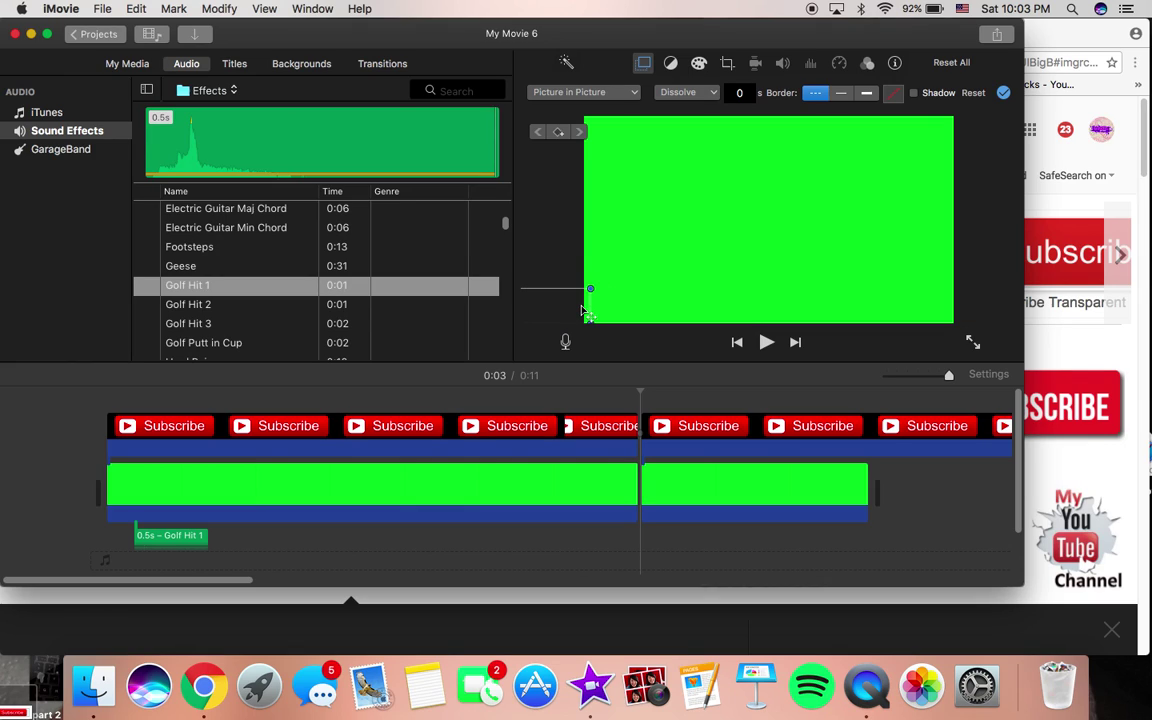
Add a start keyframe for the Subscribe inset and lengthen the second green clip to 2.2s
{"action": "left_click", "coordinate": [559, 133]}
{"action": "key", "text": "space"}
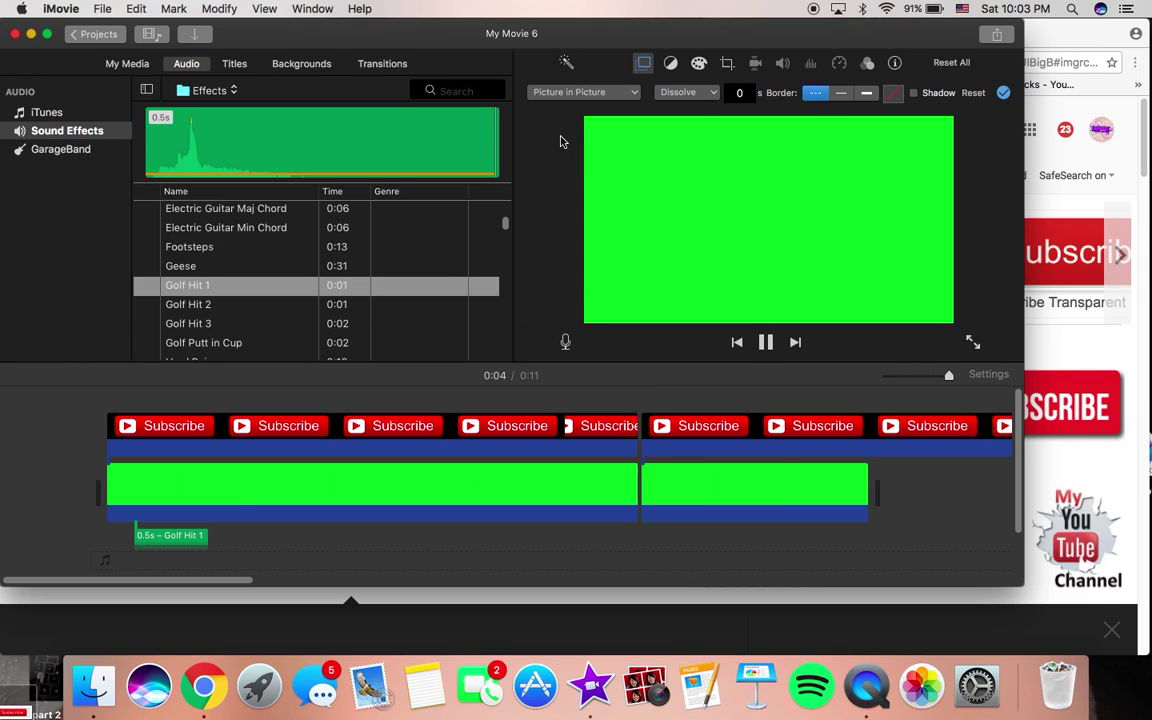
{"action": "key", "text": "space"}
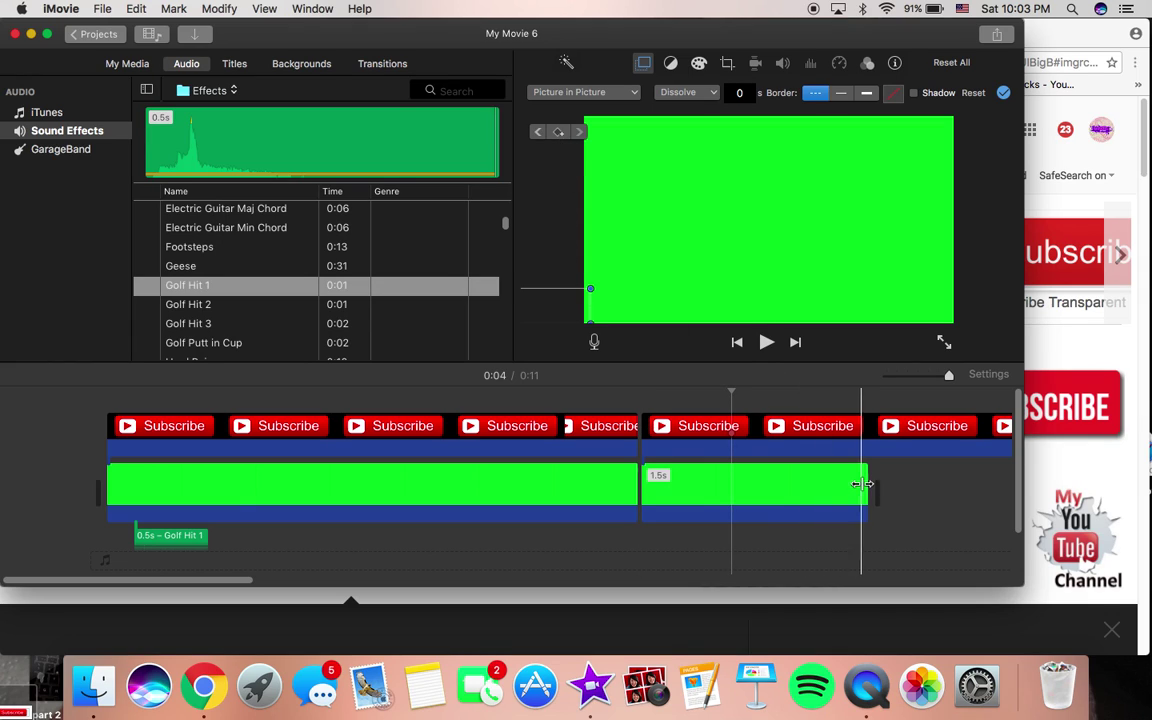
{"action": "left_click_drag", "start_coordinate": [866, 483], "coordinate": [970, 475]}
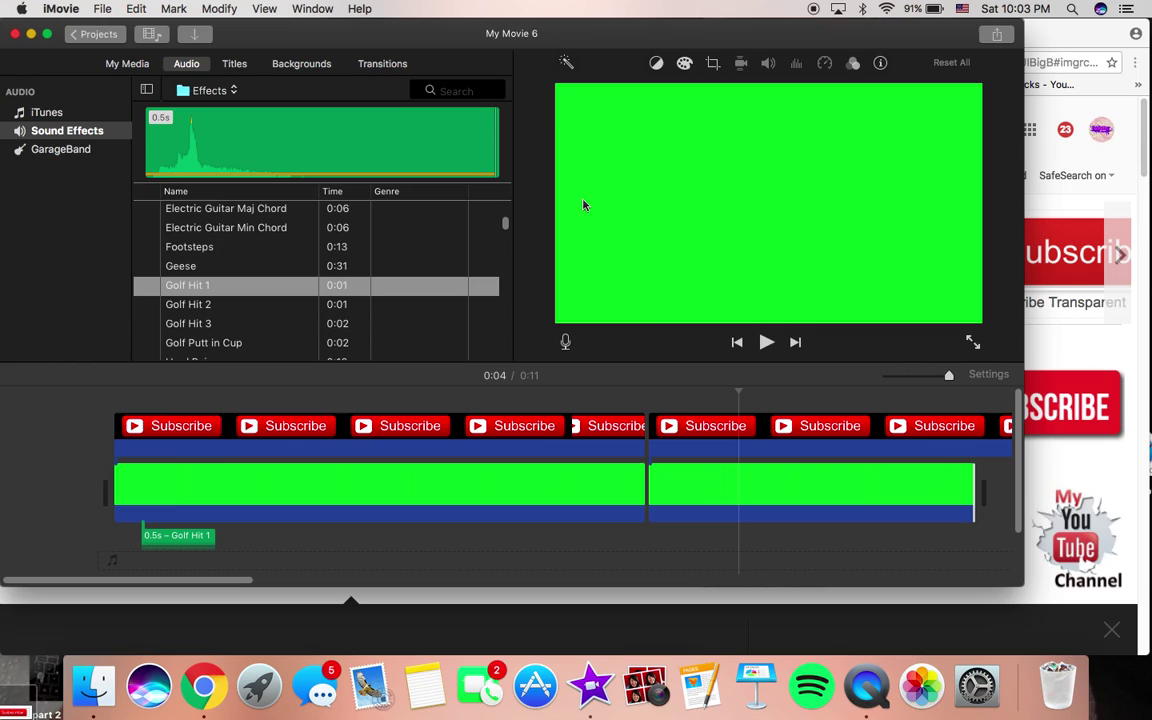
Add a keyframe with the Subscribe inset at the bottom centre, then play forward to check it
{"action": "left_click", "coordinate": [737, 436]}
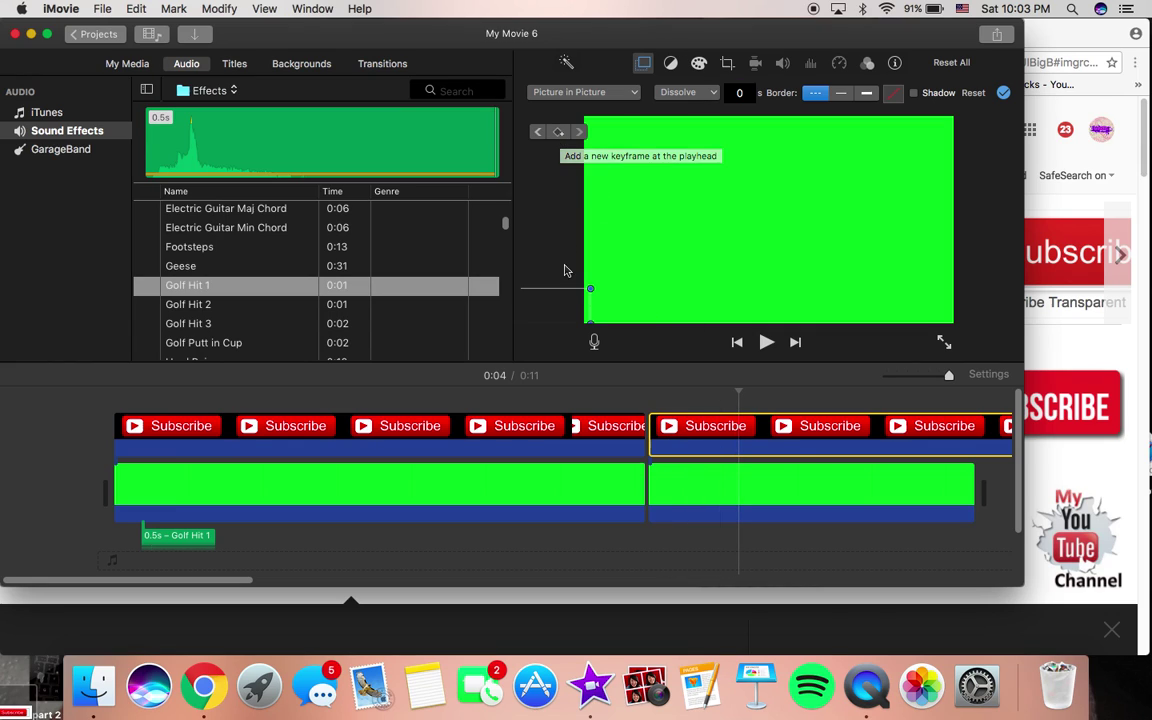
{"action": "left_click", "coordinate": [586, 300]}
{"action": "left_click_drag", "start_coordinate": [586, 300], "coordinate": [972, 314]}
{"action": "key", "text": "space"}
{"action": "key", "text": "space"}
{"action": "key", "text": "space"}
{"action": "key", "text": "space"}
{"action": "key", "text": "space"}
{"action": "key", "text": "space"}
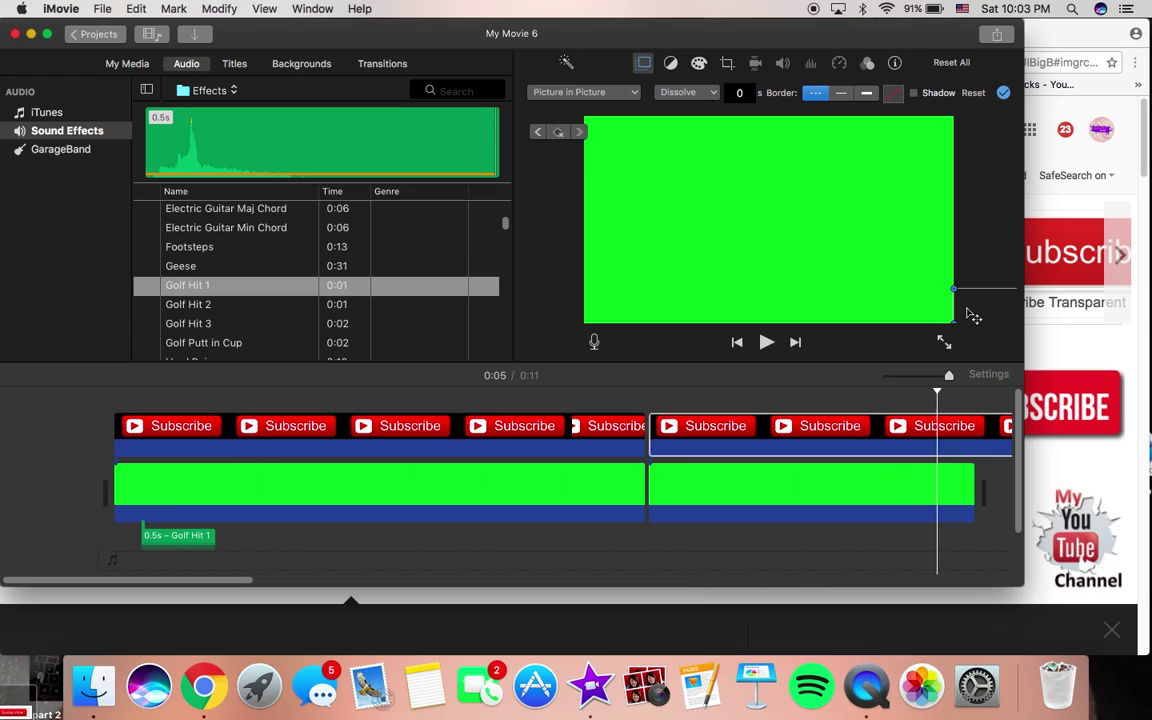
{"action": "key", "text": "space"}
{"action": "key", "text": "space"}
{"action": "left_click", "coordinate": [72, 389]}
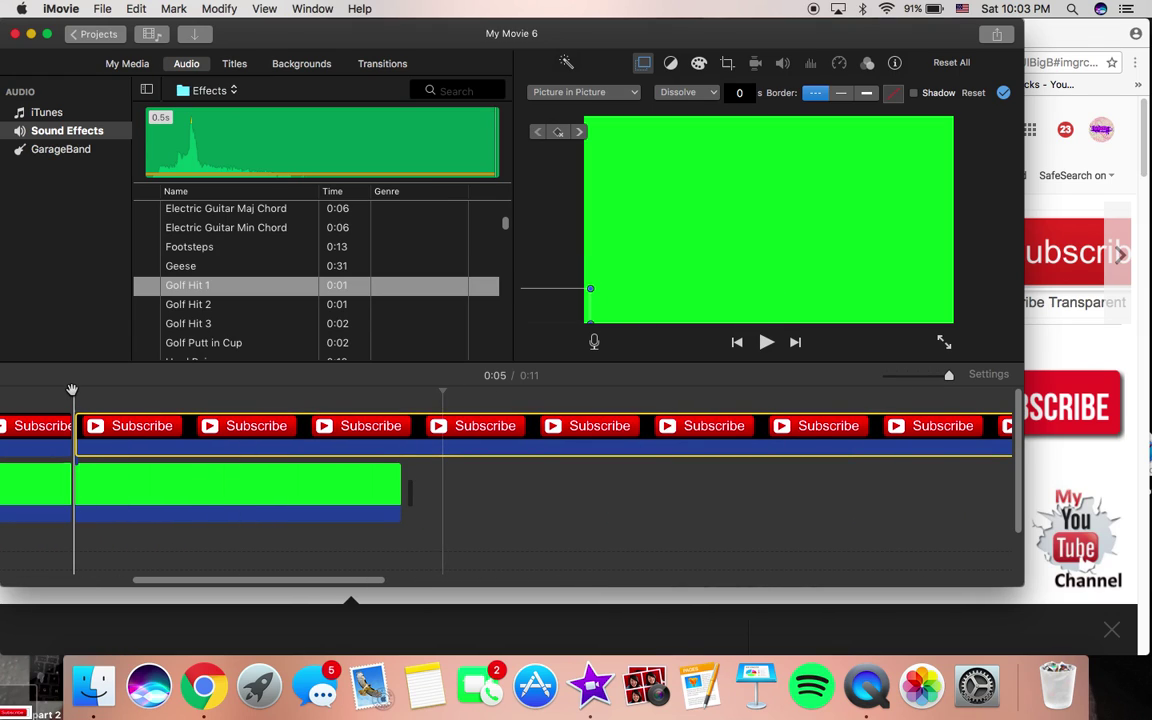
{"action": "key", "text": "space"}
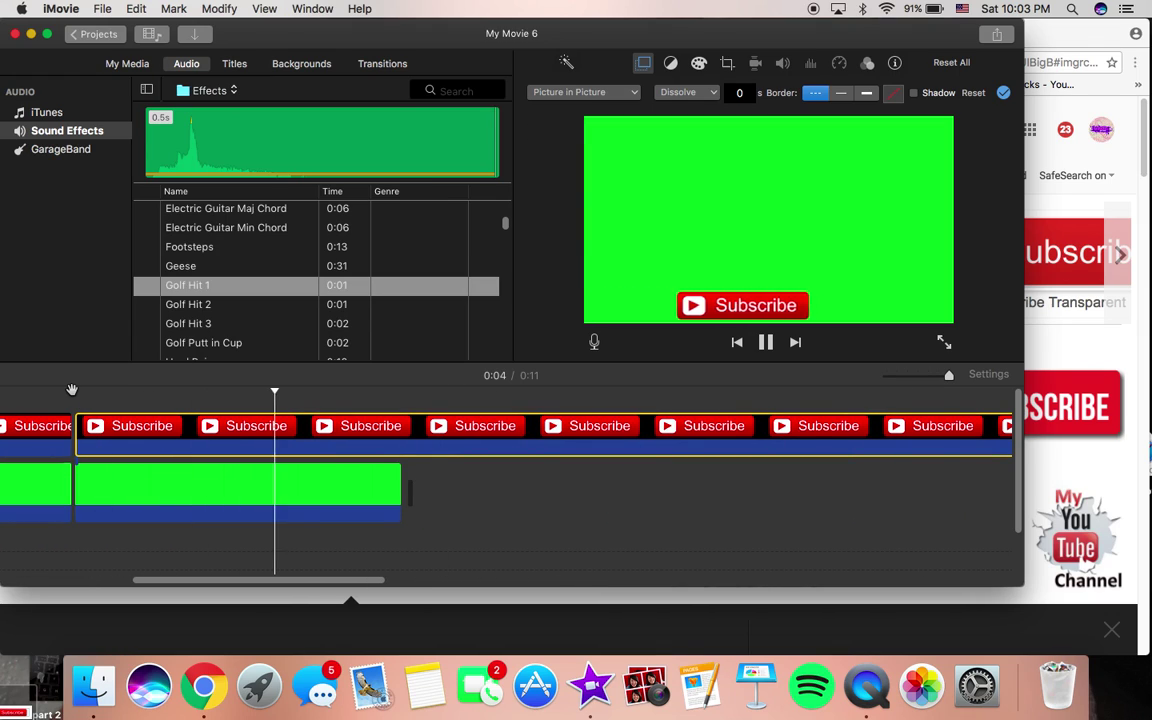
{"action": "key", "text": "space"}
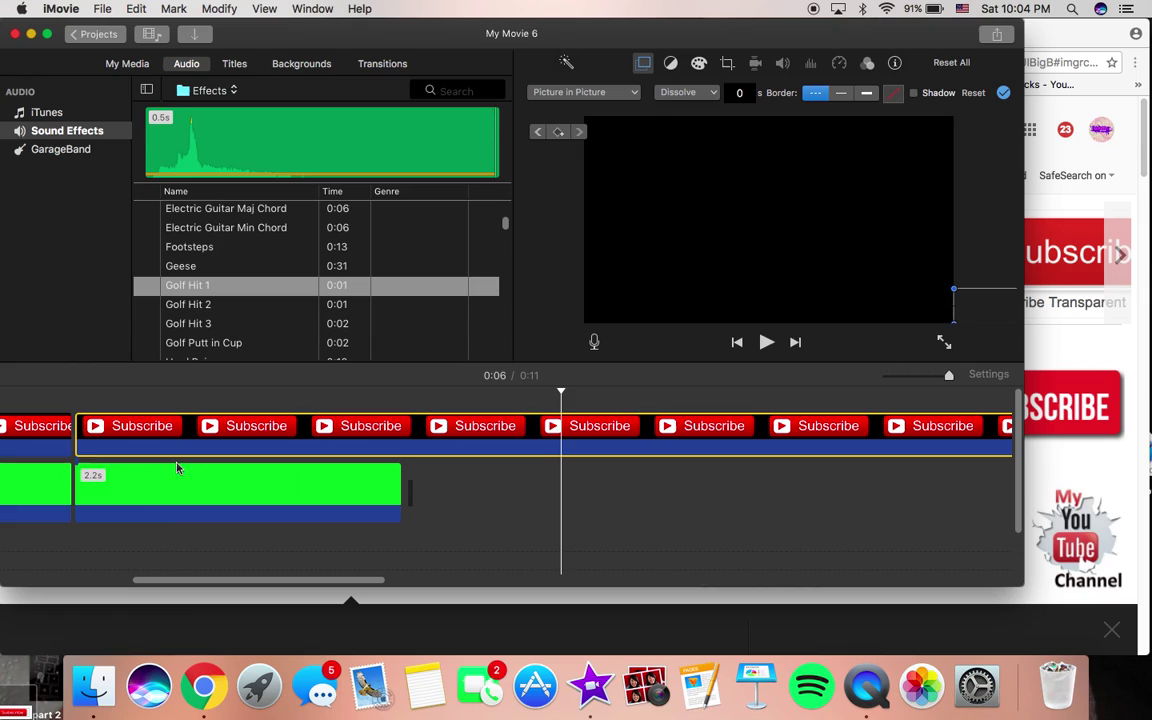
{"action": "left_click", "coordinate": [78, 407]}
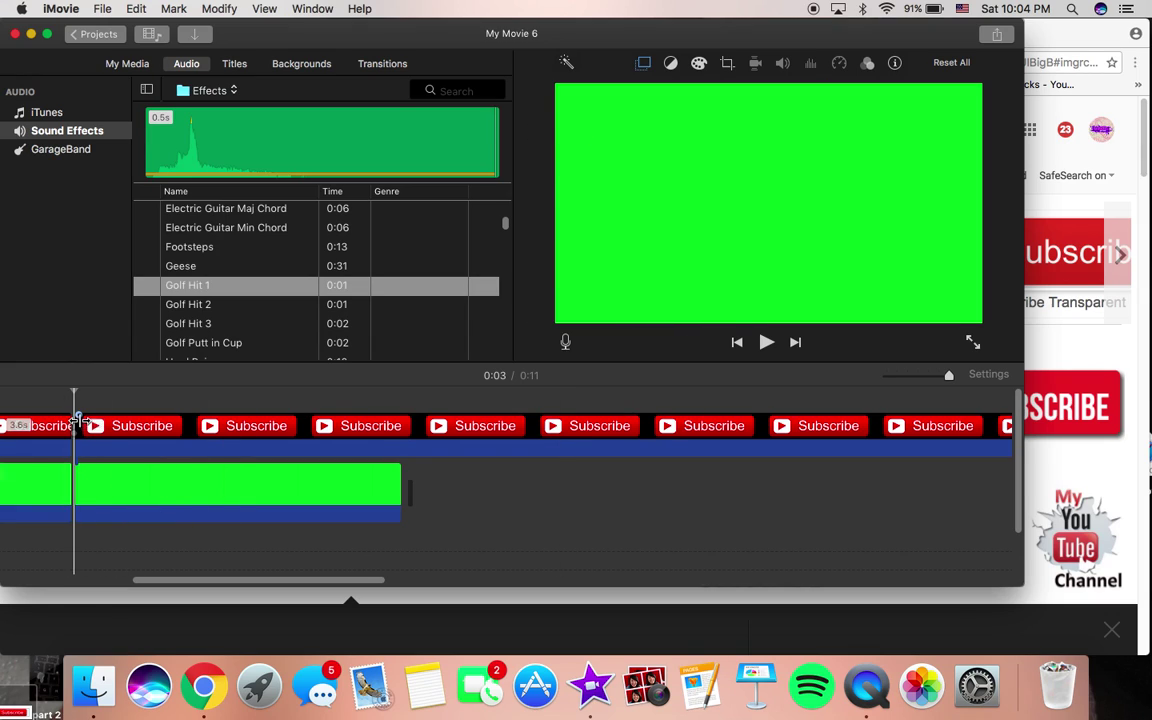
{"action": "left_click", "coordinate": [643, 62]}
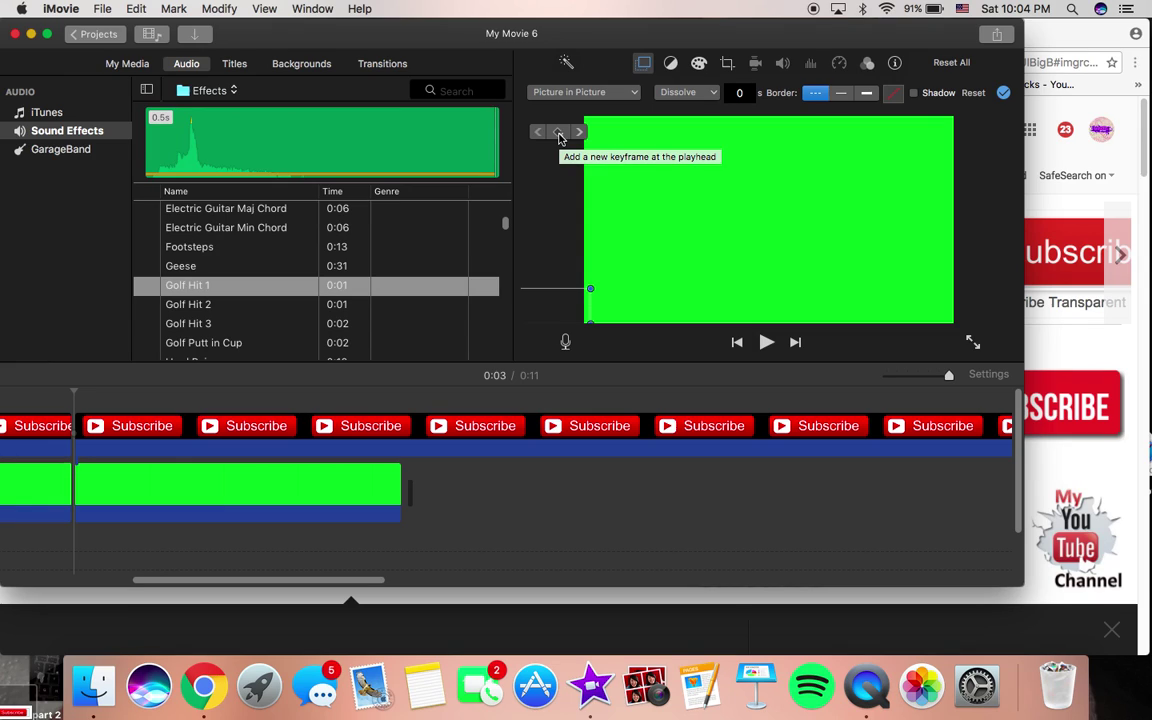
{"action": "left_click", "coordinate": [418, 427]}
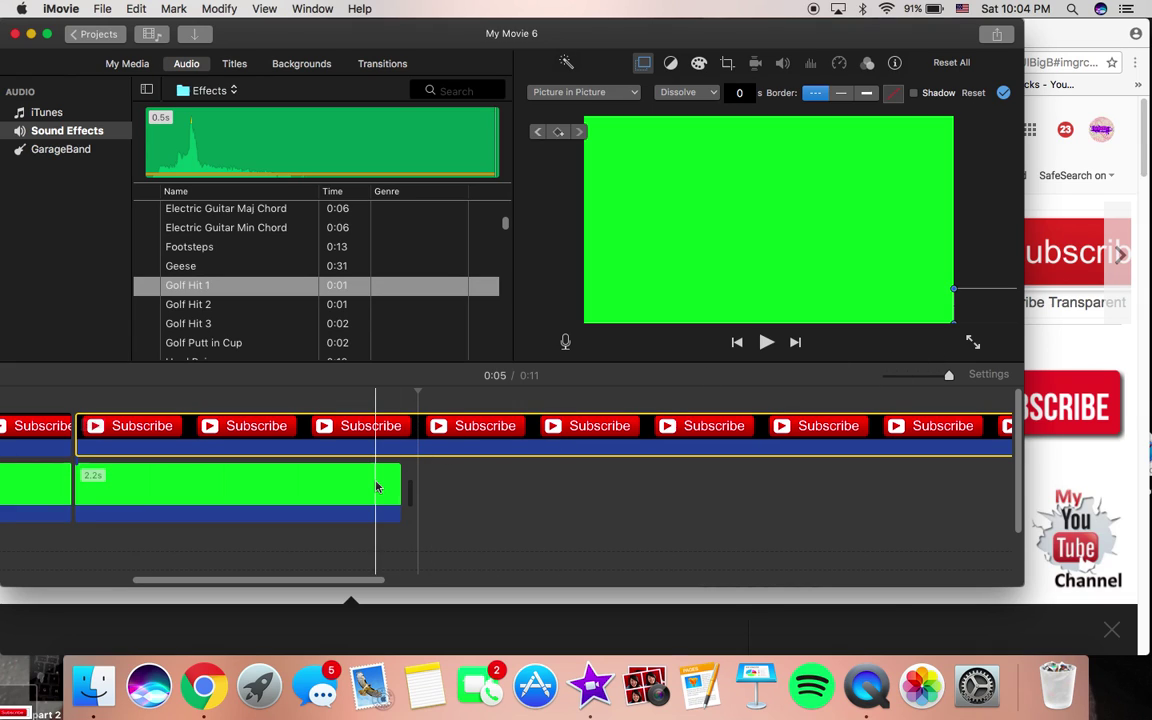
{"action": "scroll", "coordinate": [378, 480], "scroll_direction": "left", "scroll_amount": 5}
Preview Golf Hit 1 and Bottle Cork, then place Bottle Cork at the overlay's start
{"action": "left_click", "coordinate": [381, 399]}
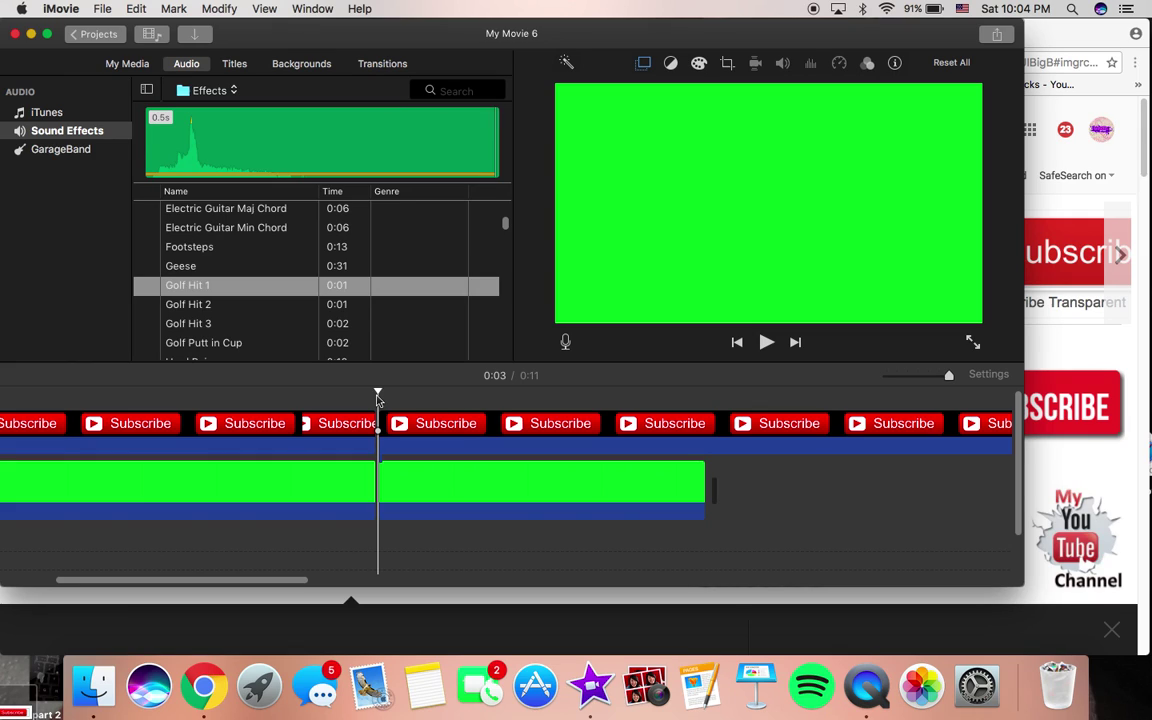
{"action": "left_click", "coordinate": [147, 287]}
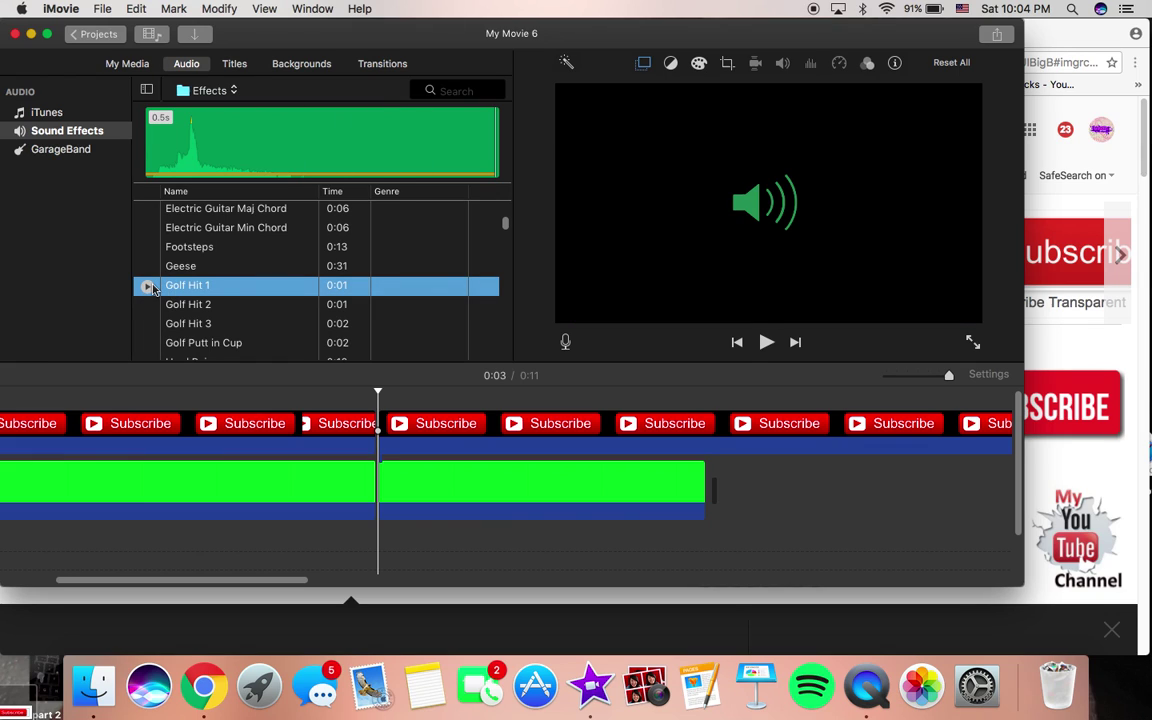
{"action": "scroll", "coordinate": [160, 288], "scroll_direction": "up", "scroll_amount": 10}
{"action": "scroll", "coordinate": [172, 289], "scroll_direction": "down", "scroll_amount": 8}
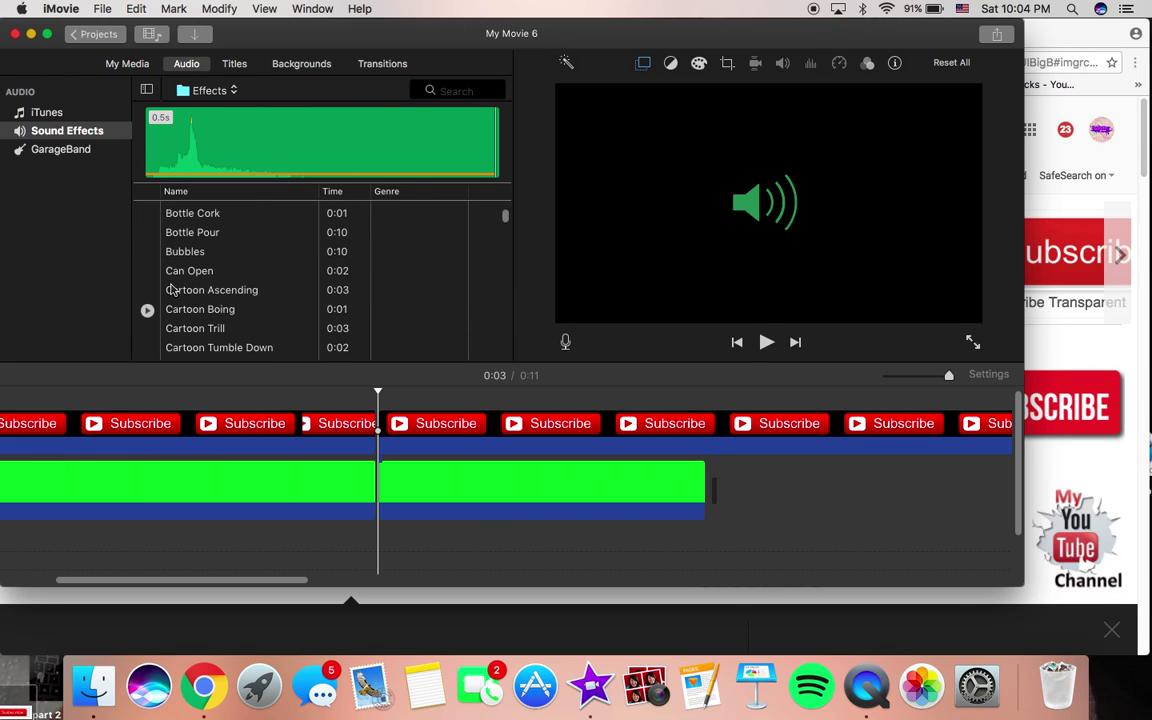
{"action": "left_click", "coordinate": [147, 213]}
{"action": "left_click_drag", "start_coordinate": [196, 222], "coordinate": [392, 535]}
Shift the Bottle Cork clip slightly later and replay to check it against the Subscribe slide
{"action": "left_click", "coordinate": [376, 400]}
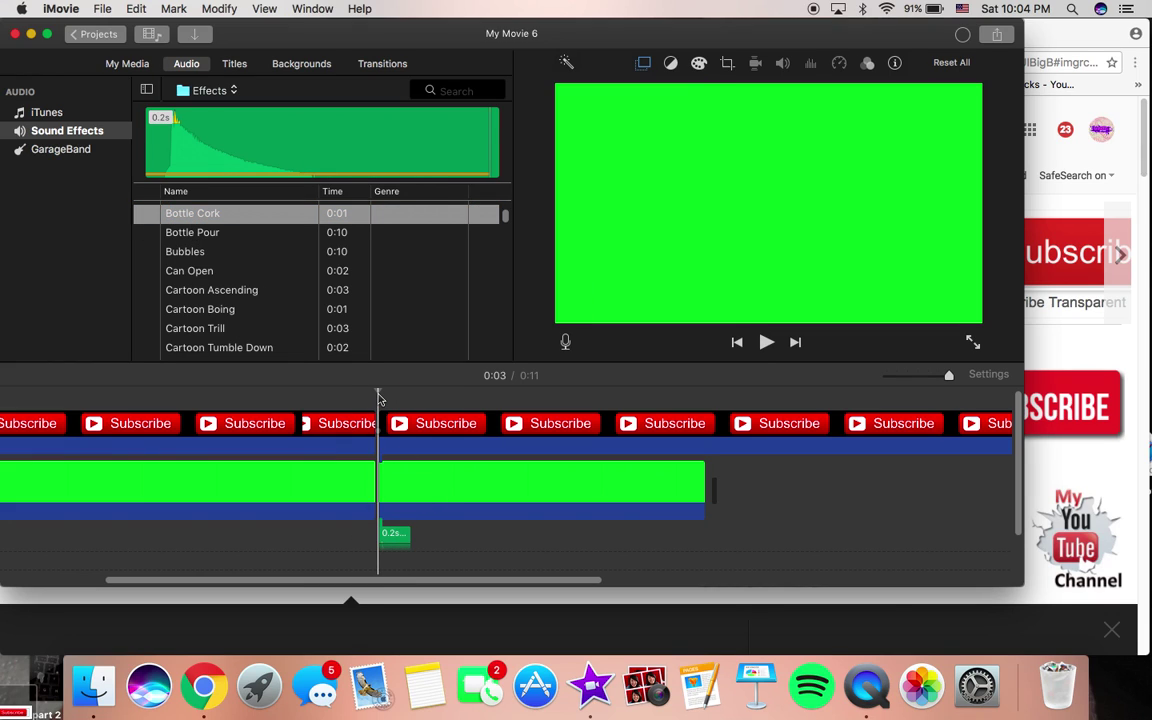
{"action": "key", "text": "space"}
{"action": "key", "text": "space"}
{"action": "left_click", "coordinate": [378, 399]}
{"action": "key", "text": "space"}
{"action": "key", "text": "space"}
{"action": "left_click_drag", "start_coordinate": [400, 540], "coordinate": [451, 537]}
{"action": "left_click", "coordinate": [377, 411]}
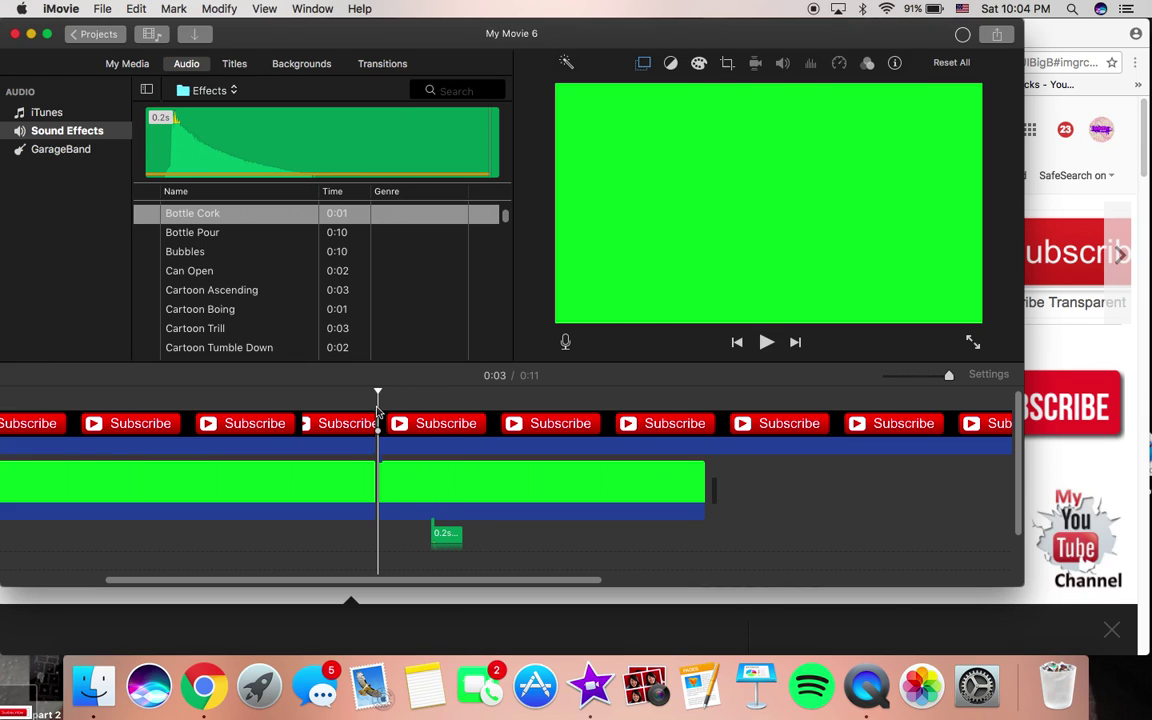
{"action": "key", "text": "space"}
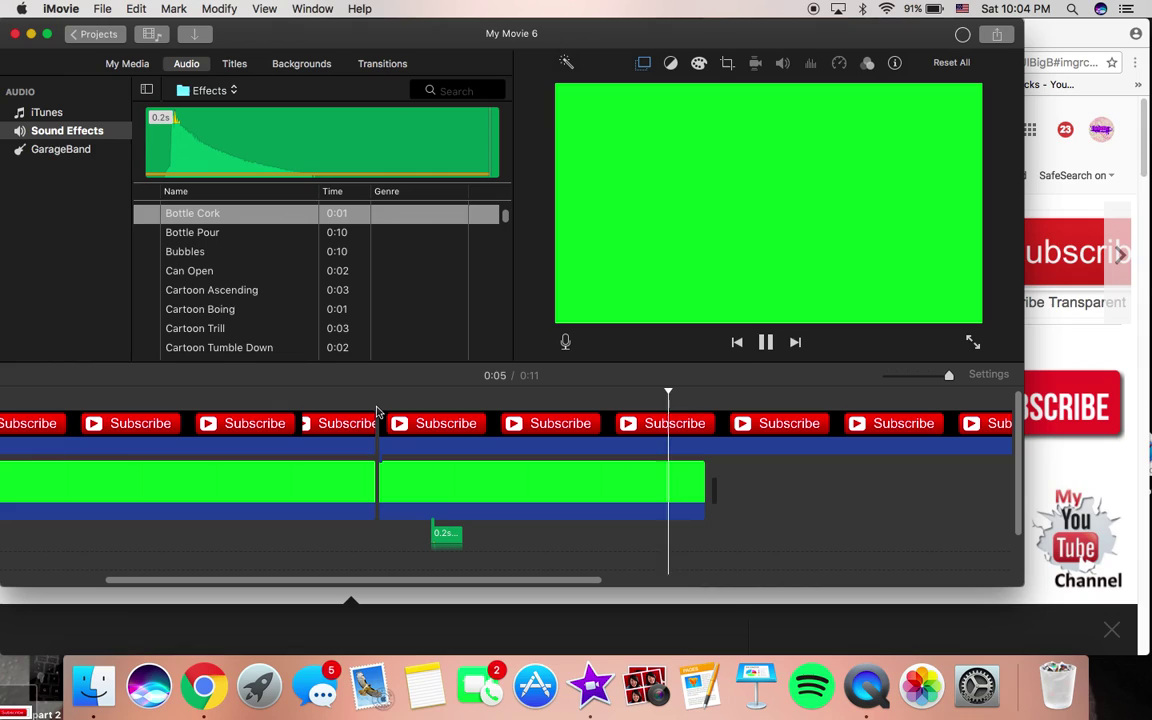
{"action": "key", "text": "space"}
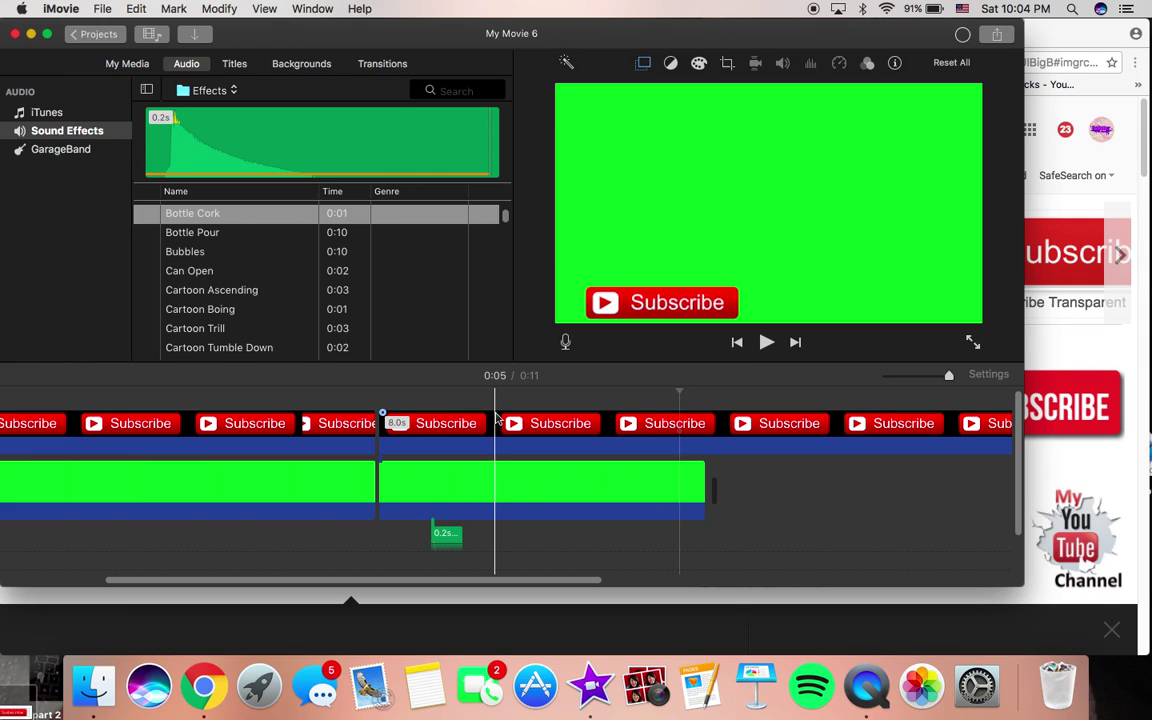